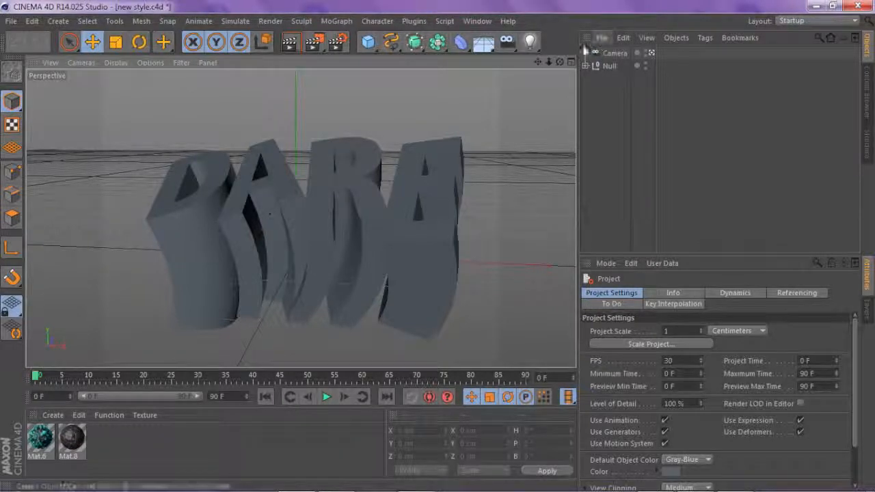
Step: Look over the finished DARE lettering from several angles and leave the scene camera's view
drag(560, 62, 300, 218)
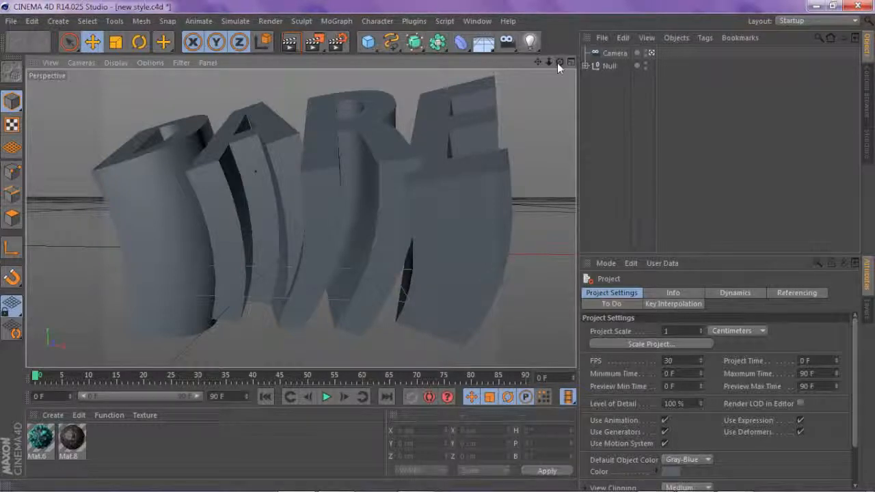
drag(559, 63, 300, 218)
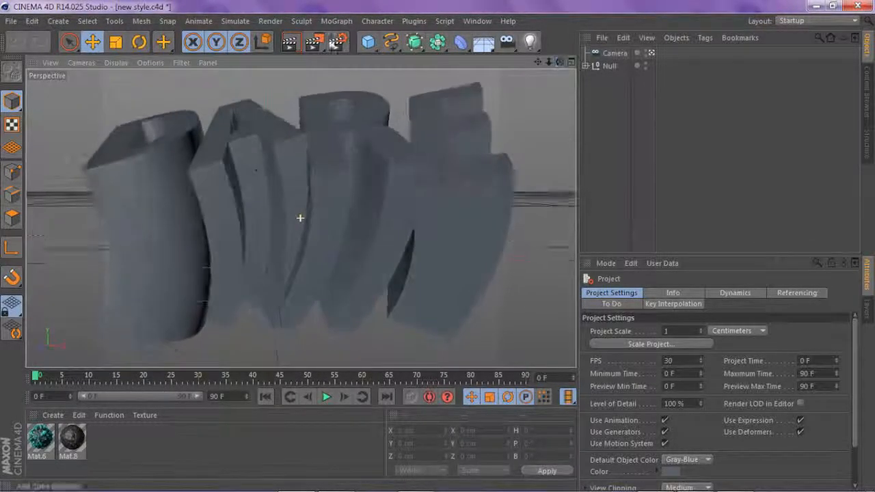
click(336, 20)
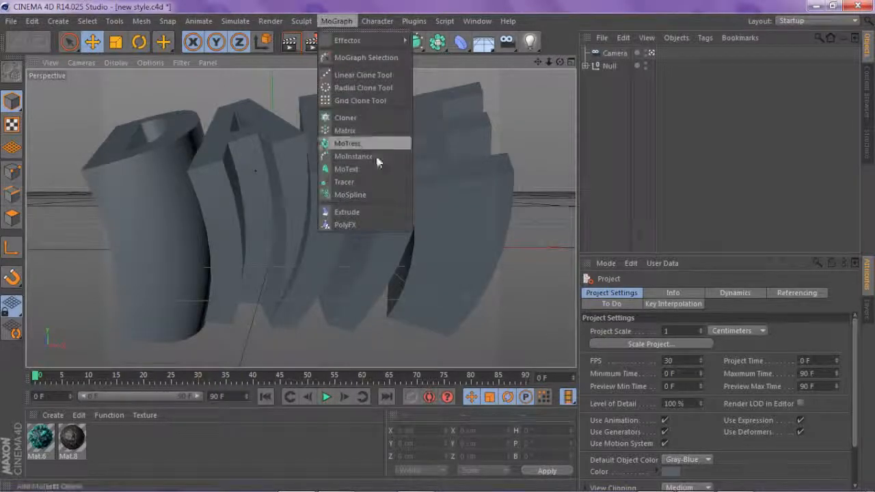
click(589, 94)
drag(560, 62, 301, 218)
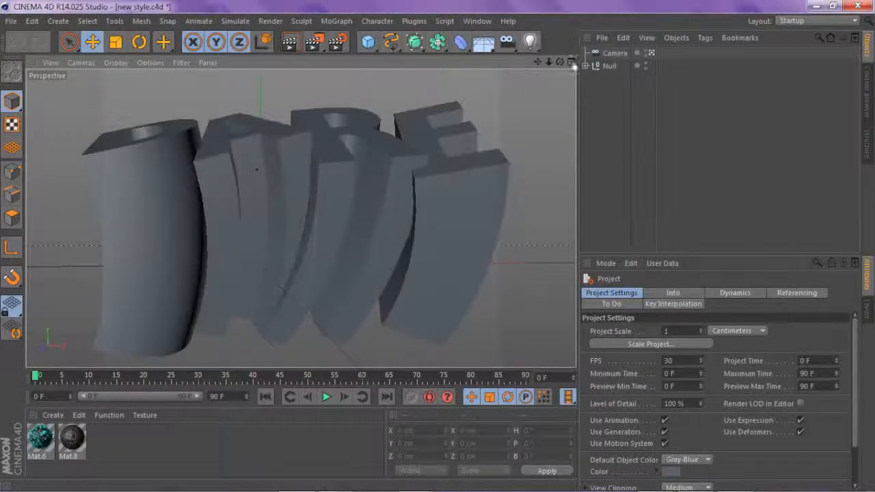
mouse_move(558, 63)
mouse_down()
mouse_move(578, 75)
mouse_move(555, 64)
mouse_up()
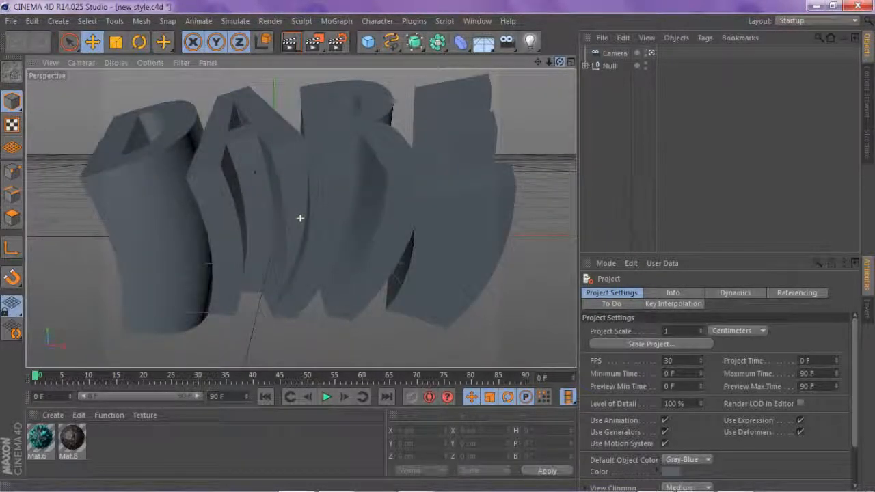
drag(557, 63, 544, 70)
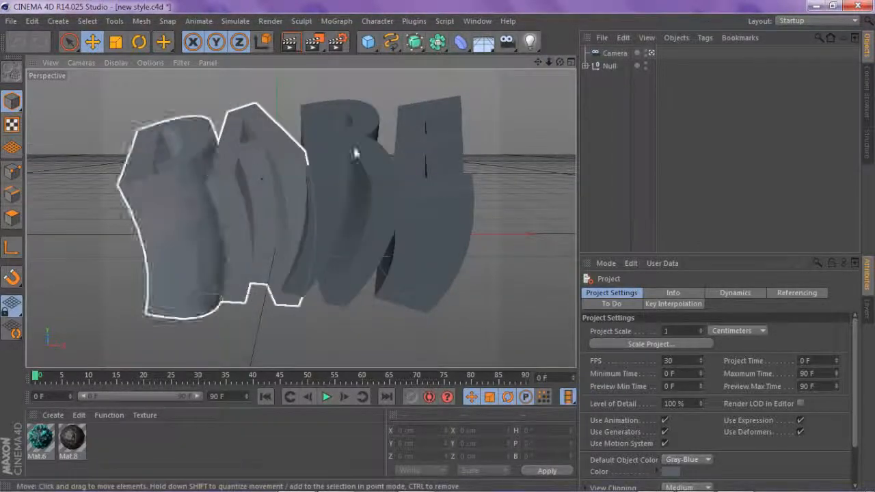
click(651, 54)
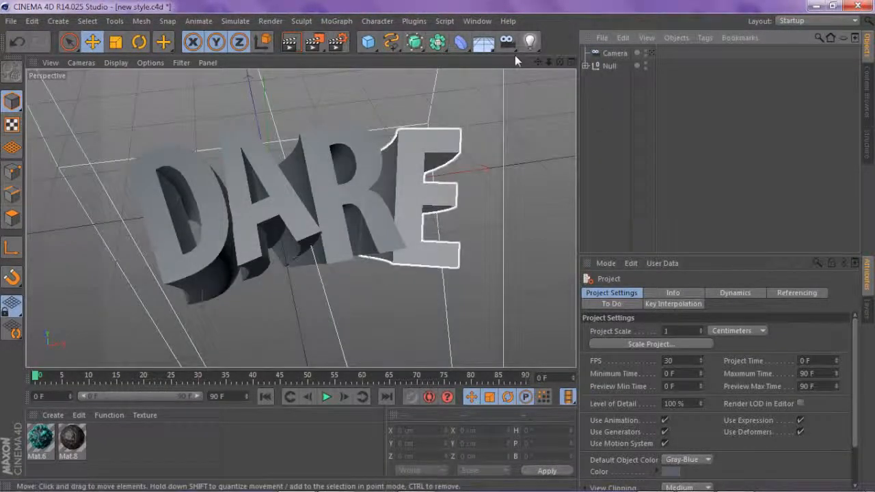
Step: Examine the DARE lettering's front faces and curved extrusion depth from different viewing angles
drag(560, 62, 559, 65)
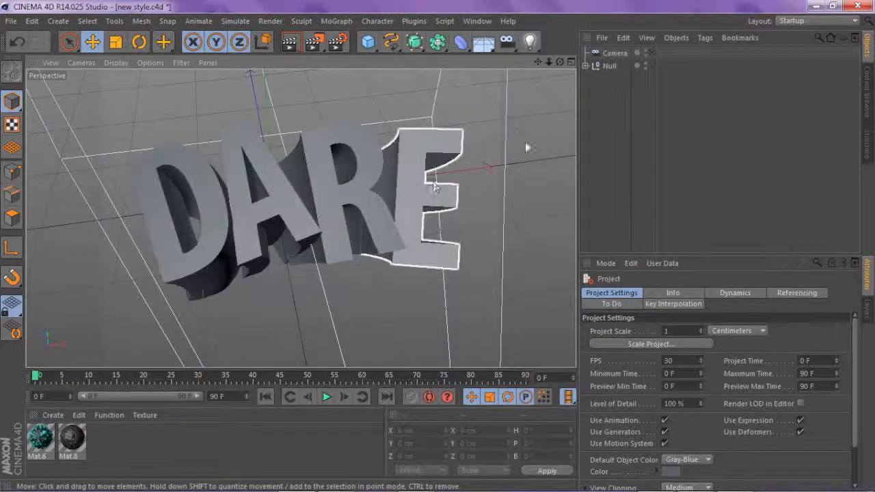
drag(560, 62, 537, 63)
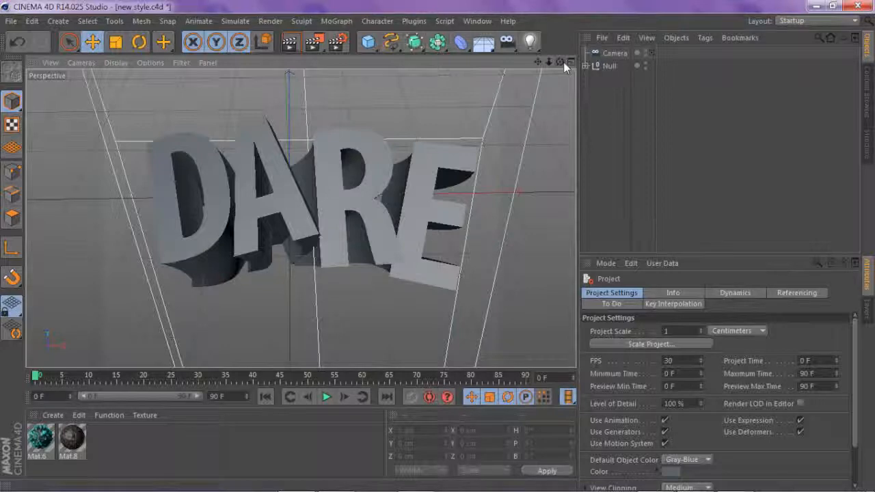
drag(561, 62, 560, 23)
click(337, 21)
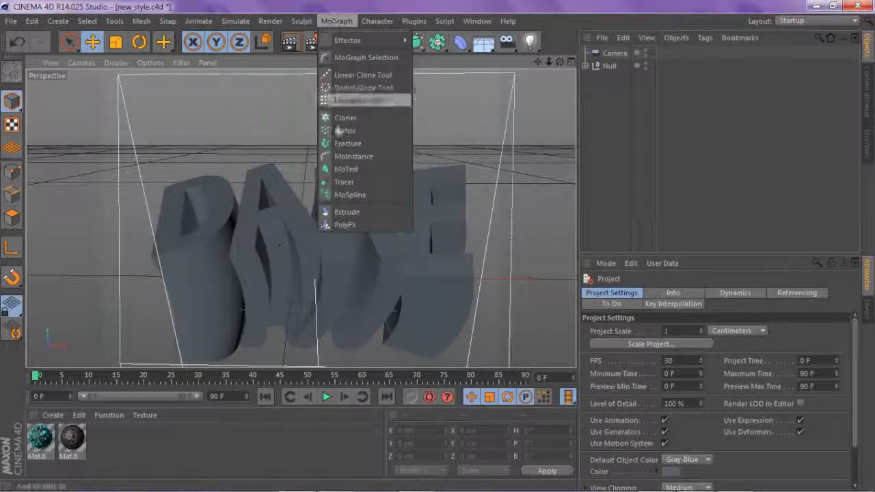
click(537, 62)
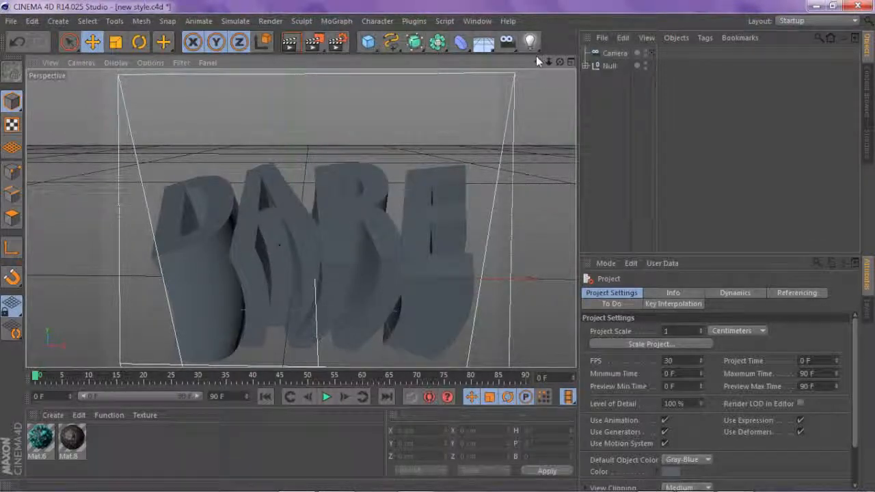
drag(539, 61, 528, 37)
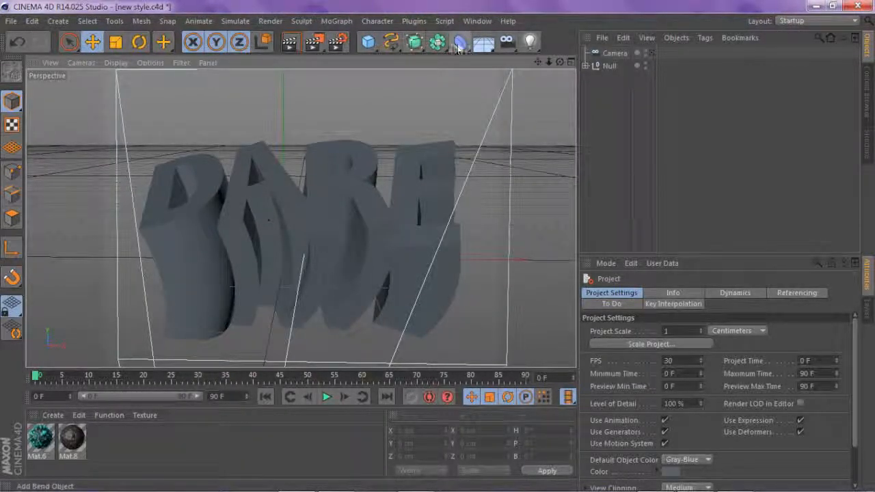
click(460, 41)
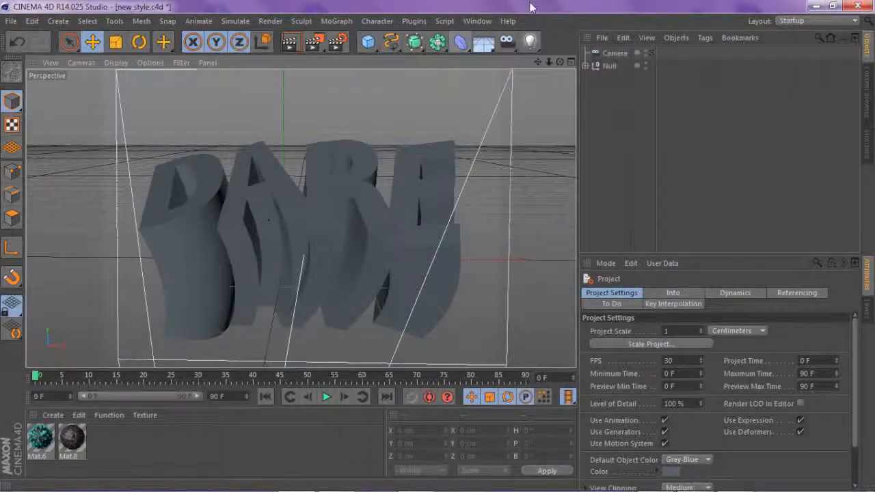
Step: Hide the Null group containing the finished lettering in both the viewport and the render
click(644, 66)
click(644, 63)
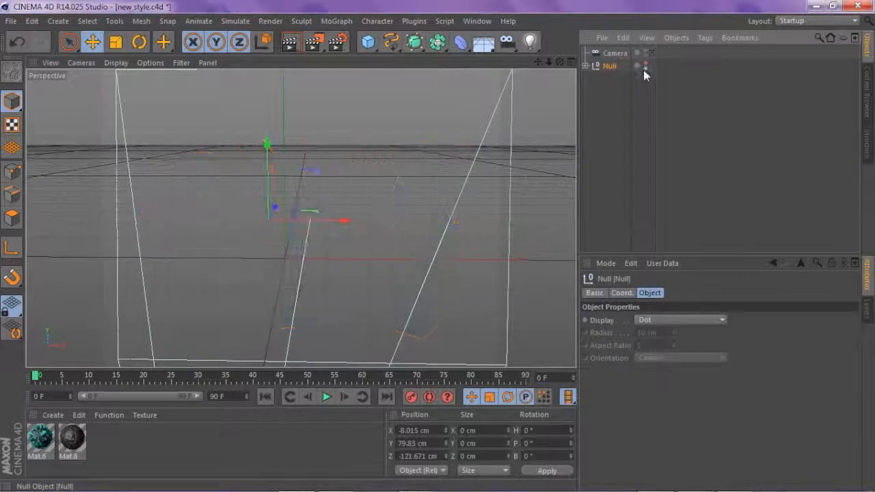
mouse_move(549, 62)
mouse_down()
mouse_move(574, 62)
mouse_move(555, 61)
mouse_up()
click(592, 114)
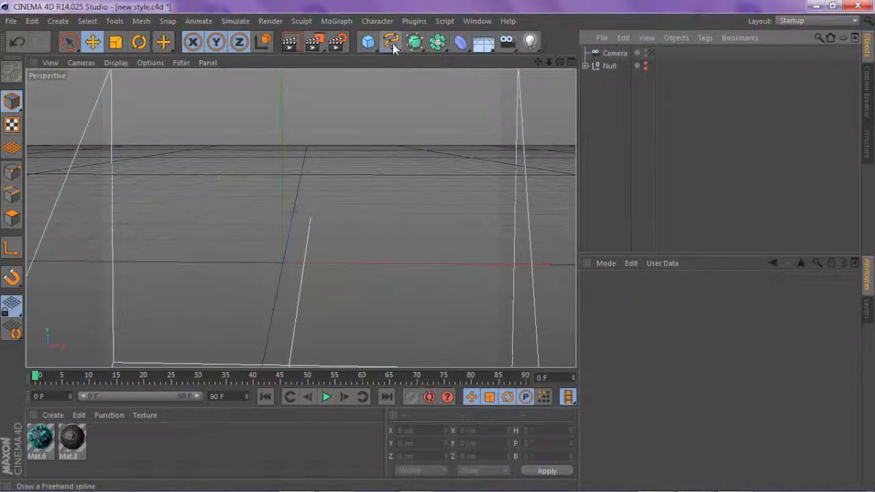
Step: Add a Text spline to the scene
click(392, 44)
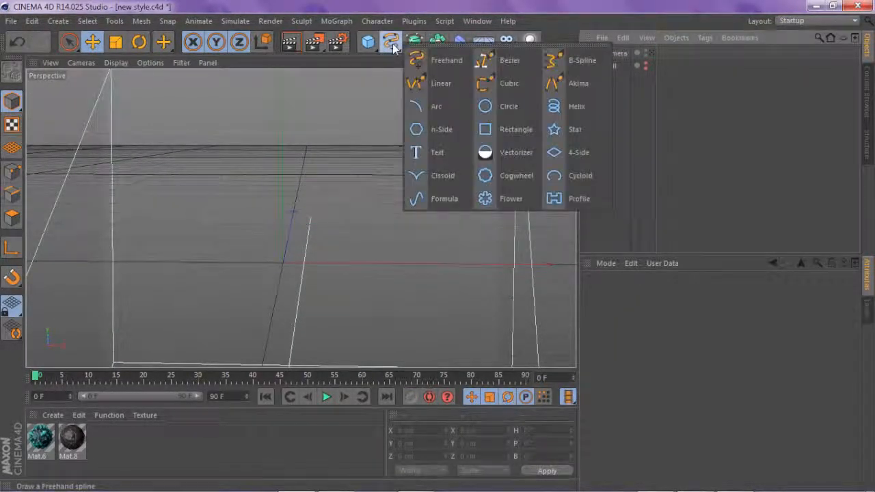
click(441, 152)
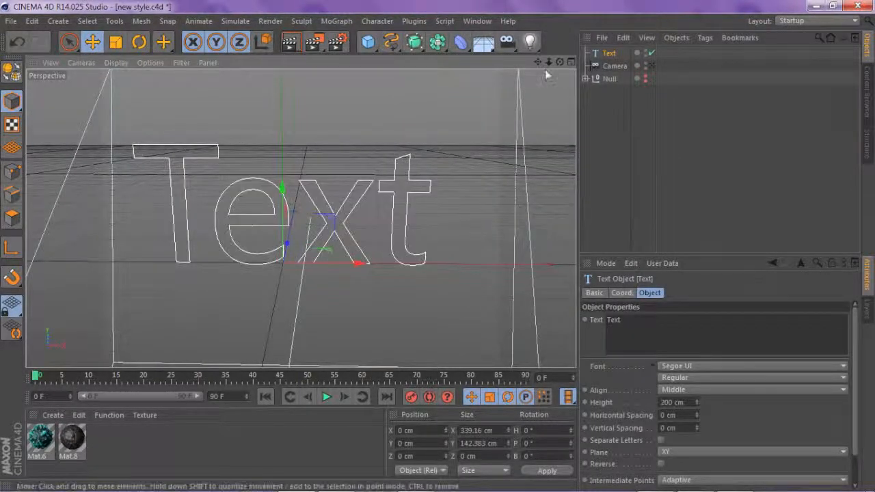
drag(538, 62, 547, 51)
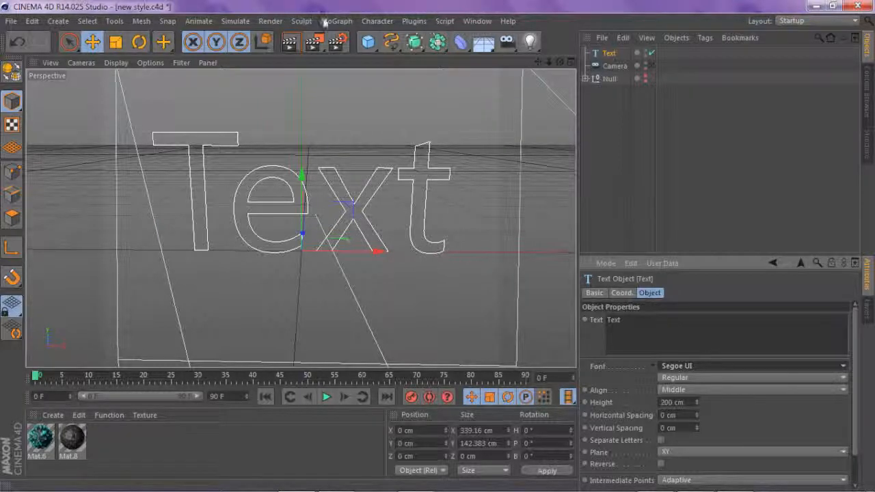
click(603, 53)
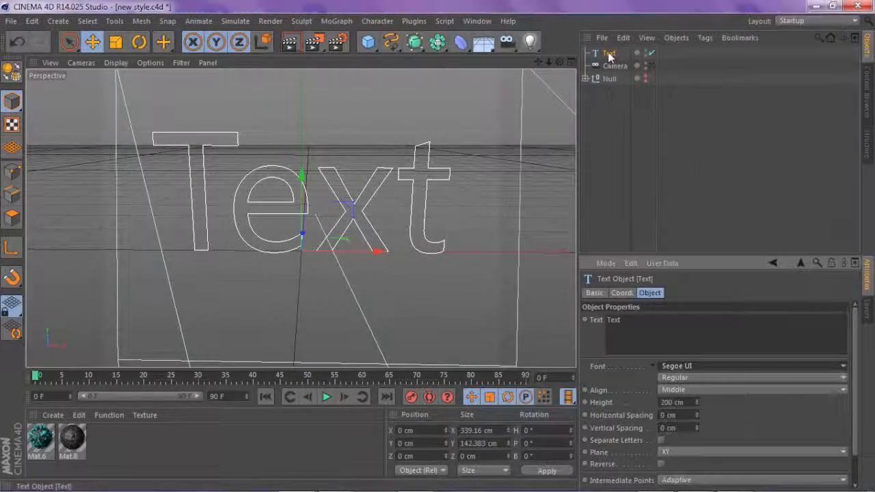
click(391, 42)
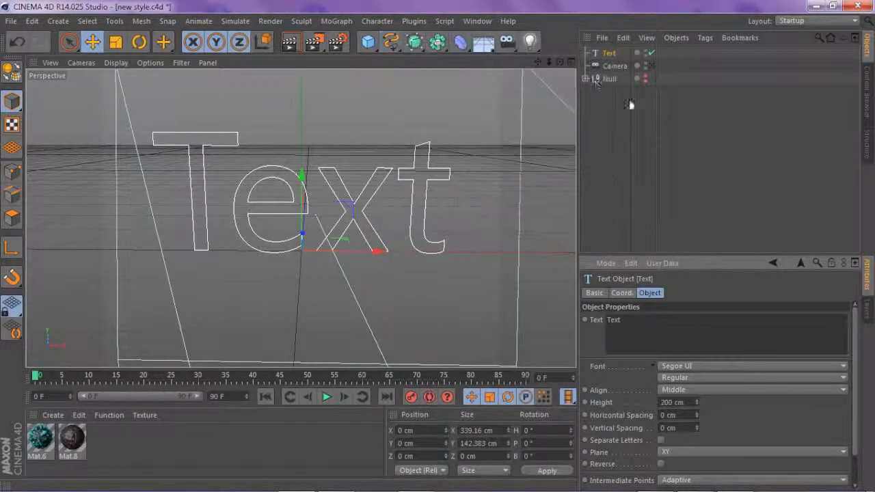
Step: Set the Text spline's font to Myriad Pro Cond and change its text to D
click(674, 366)
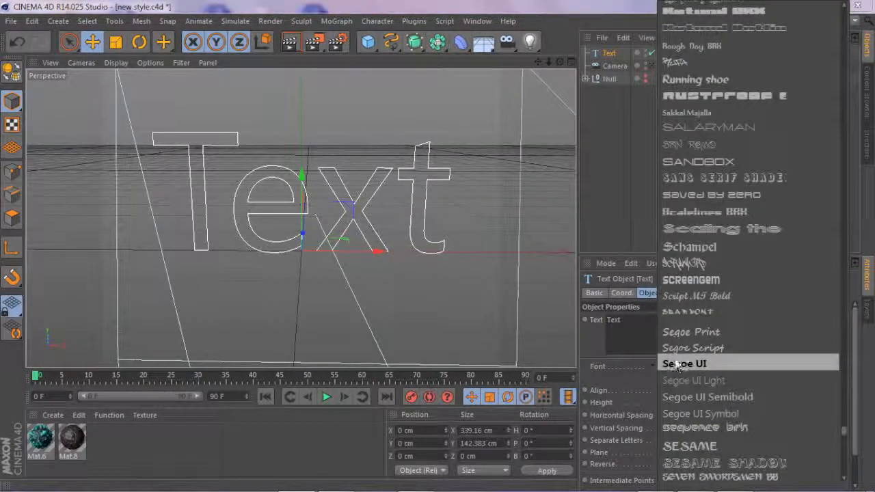
drag(846, 435, 846, 336)
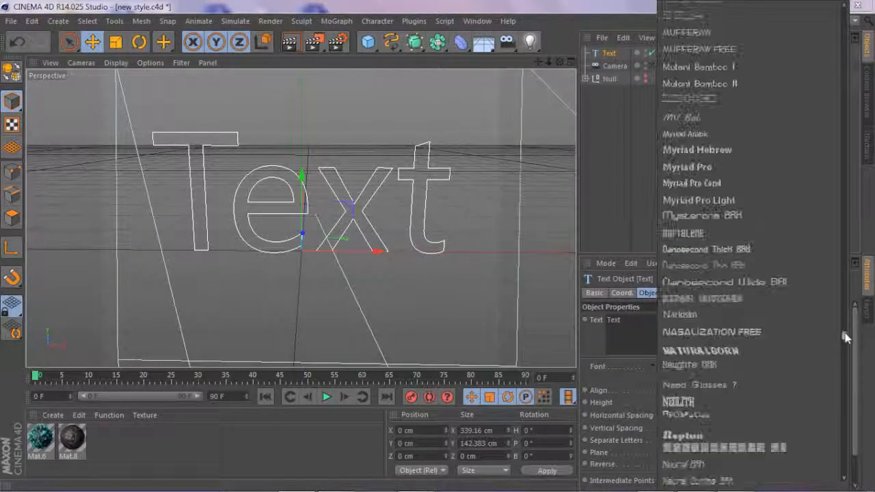
click(680, 183)
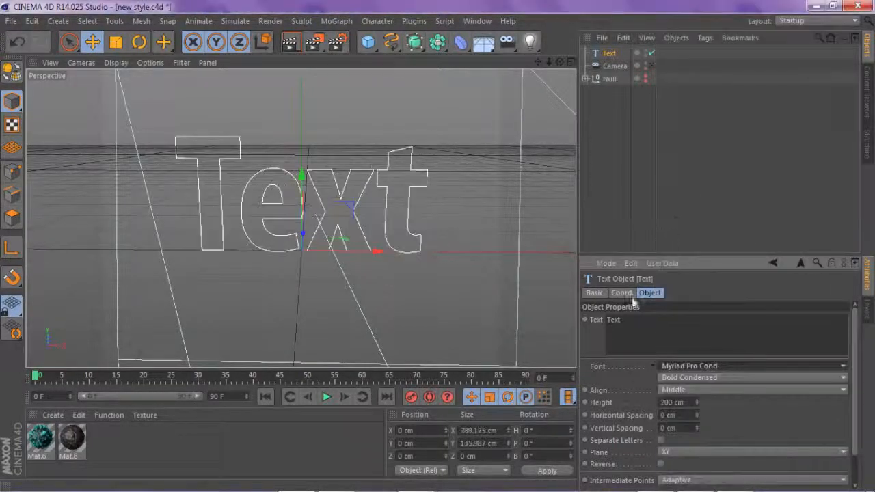
click(668, 330)
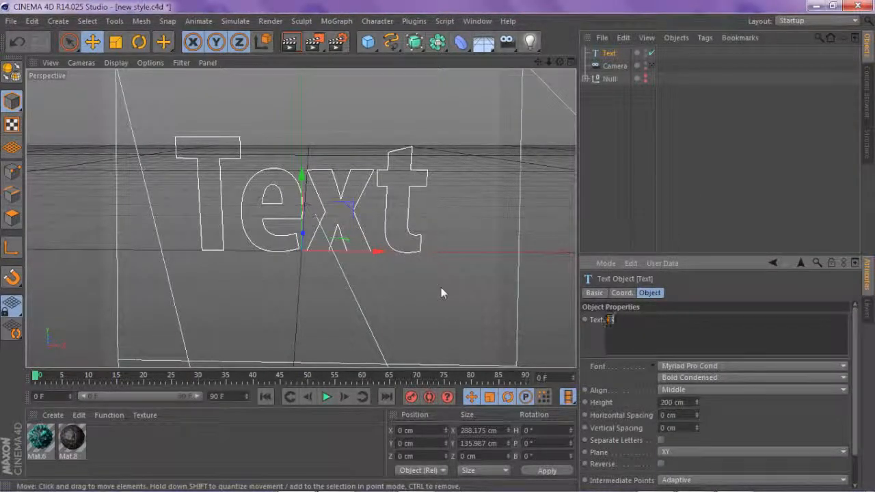
click(613, 147)
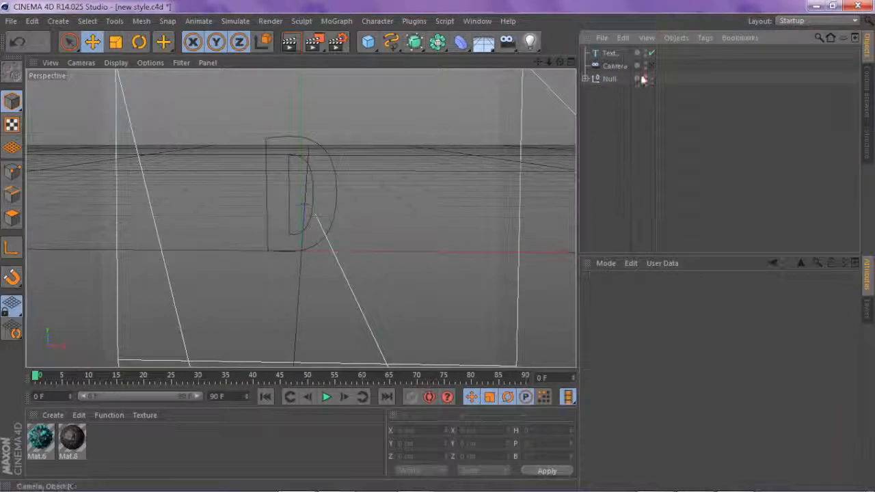
click(607, 54)
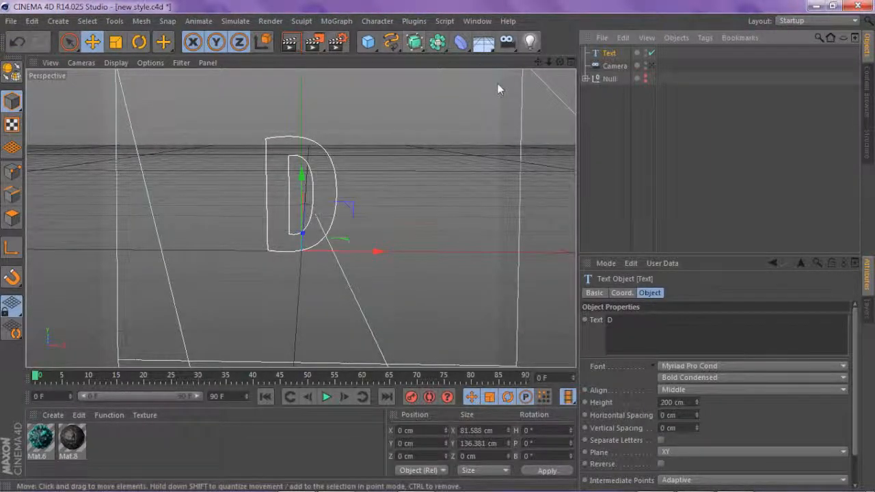
Step: Add a Circle spline and order it below the Text spline in the object hierarchy
click(391, 41)
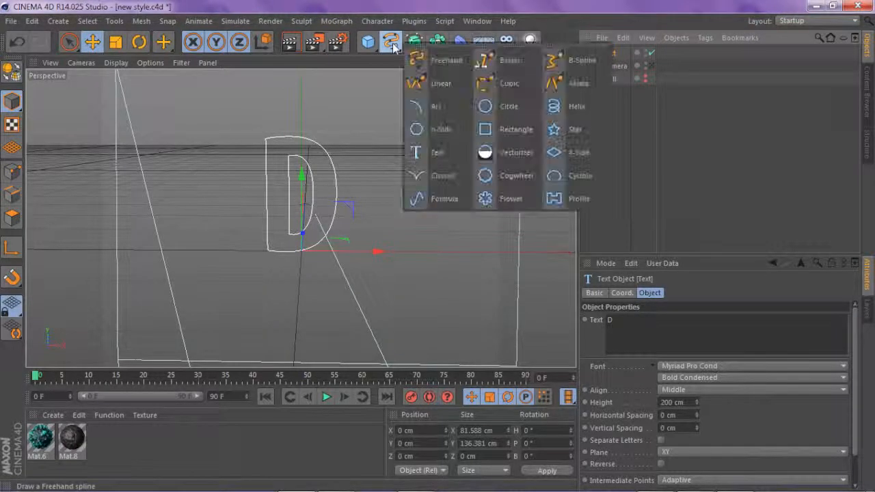
click(502, 105)
drag(605, 53, 608, 70)
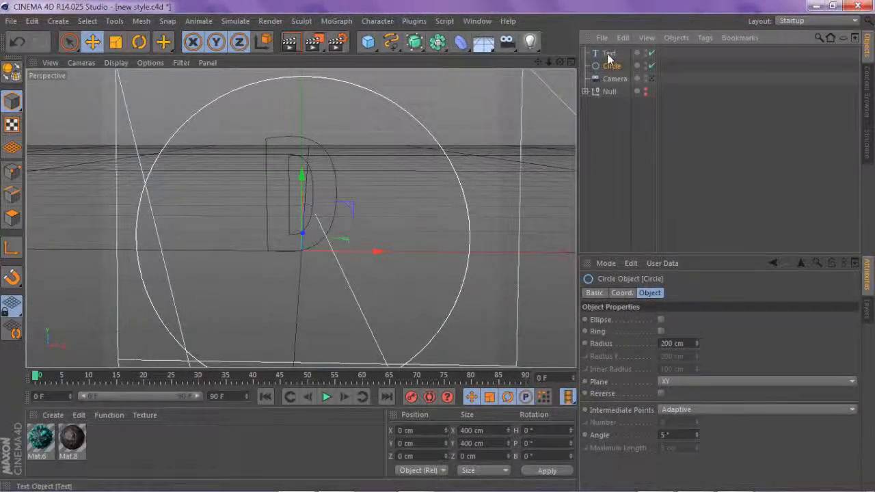
click(607, 53)
Step: Create a Sweep NURBS and make the Text and Circle splines its children
click(415, 43)
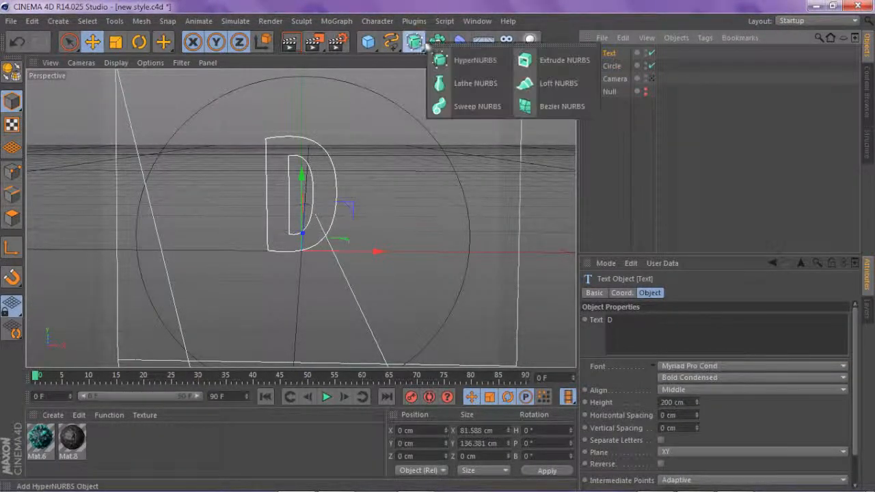
click(475, 106)
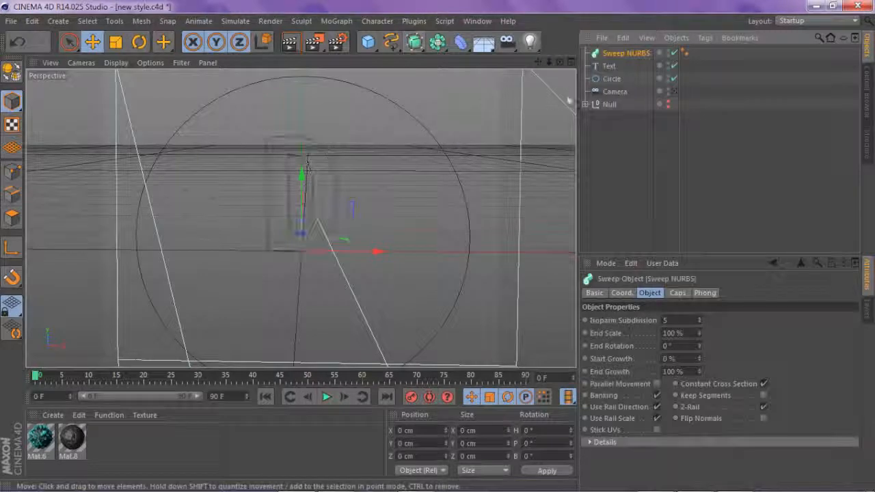
click(607, 80)
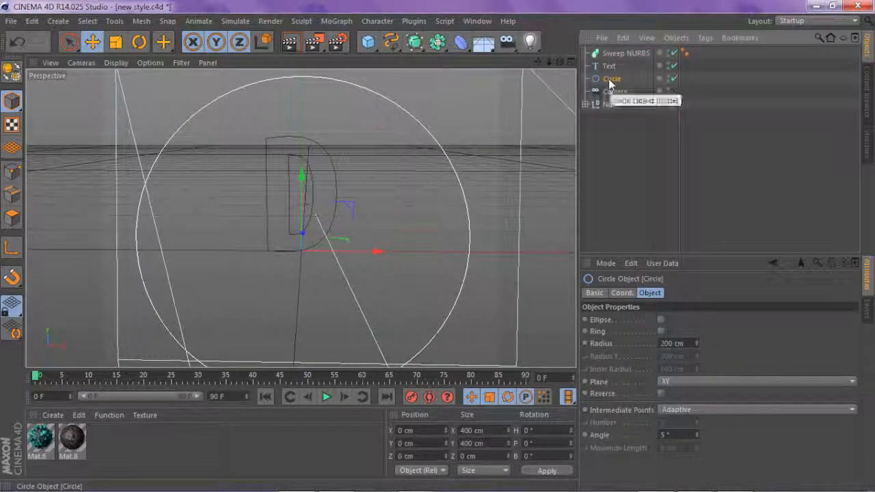
ctrl+click(607, 67)
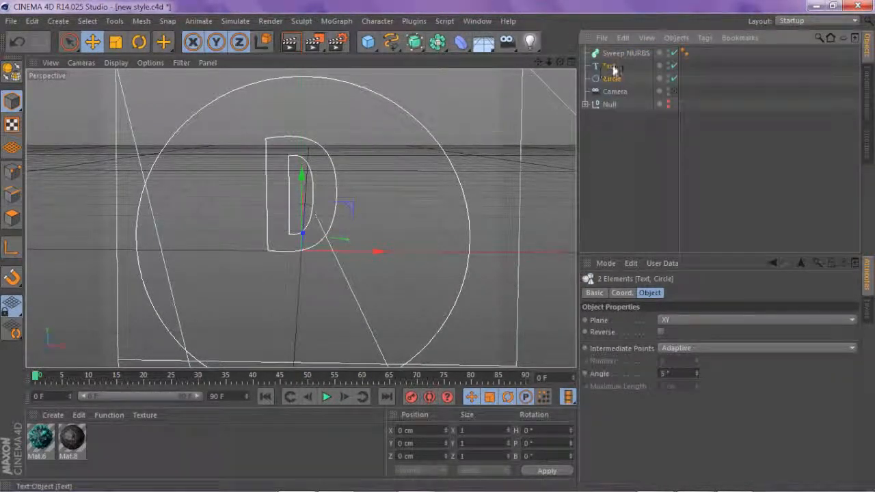
drag(613, 67, 623, 54)
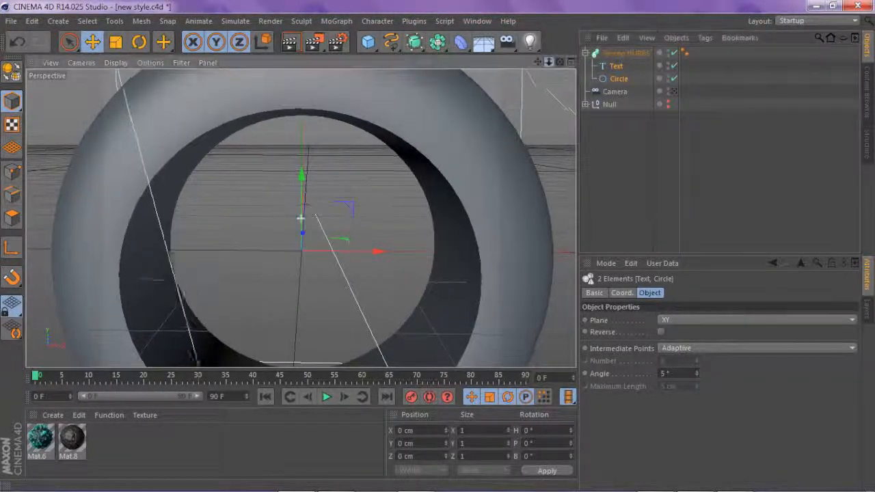
Step: Reduce the Sweep NURBS object's End Growth to 6 %
scroll(301, 219, down, 5)
alt+right_drag(301, 219, 301, 219)
alt+drag(301, 219, 300, 217)
drag(538, 62, 541, 30)
click(613, 55)
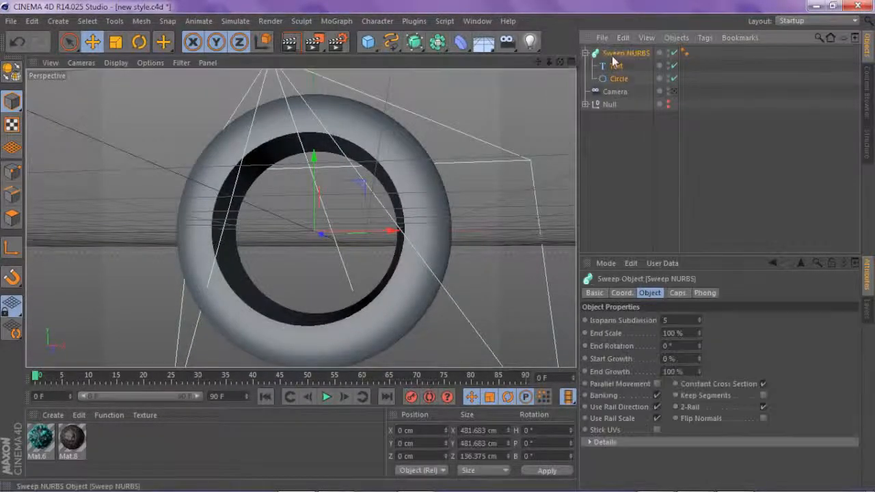
drag(560, 62, 574, 75)
mouse_move(699, 372)
mouse_down()
mouse_move(648, 372)
mouse_move(699, 369)
mouse_up()
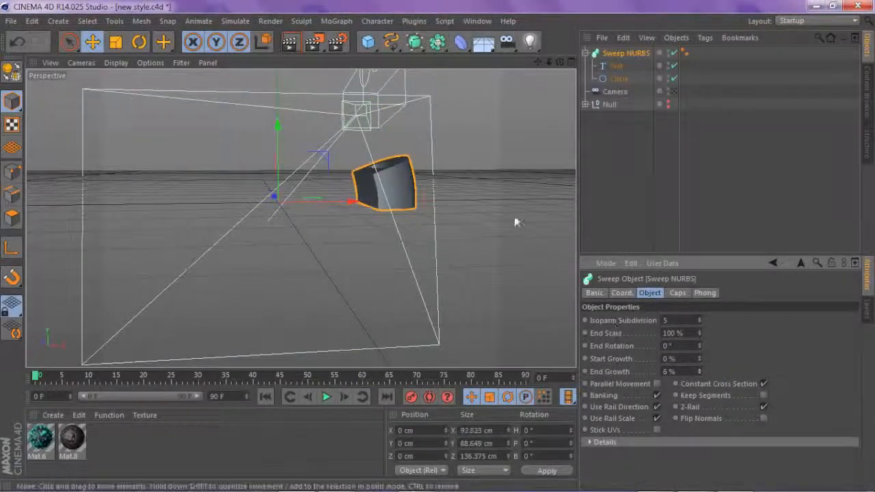
Step: Inspect the swept letter D up close and open the Text spline's text for editing
scroll(514, 217, up, 3)
scroll(186, 220, up, 3)
drag(539, 63, 511, 68)
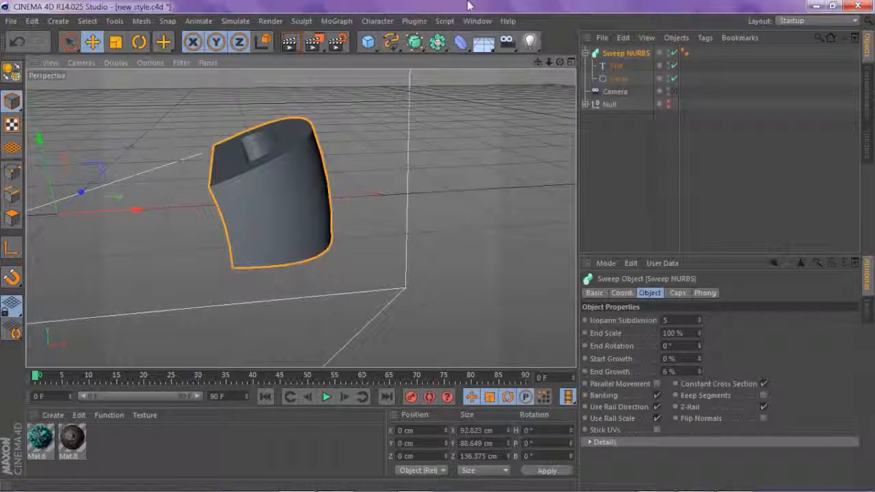
click(616, 71)
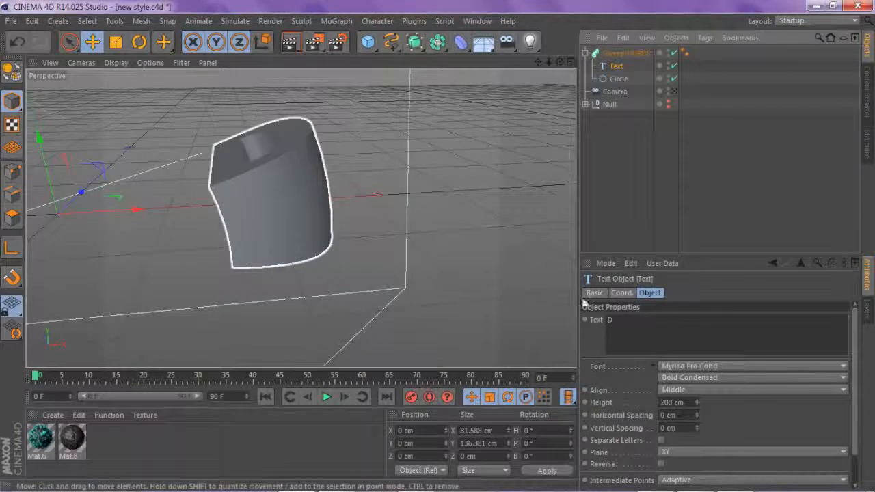
click(629, 322)
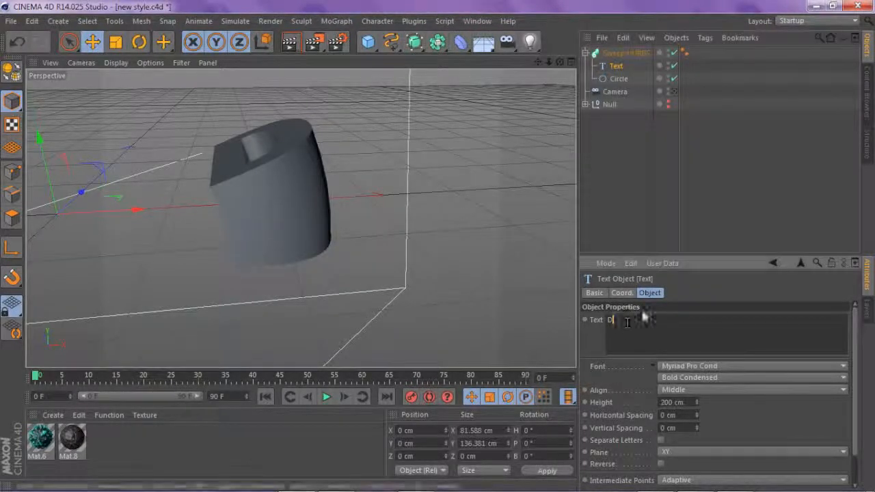
Step: Try rotating the Sweep NURBS to a pitch of about 48° so the D stands upright, and undo it
click(309, 167)
key(r)
drag(75, 196, 70, 252)
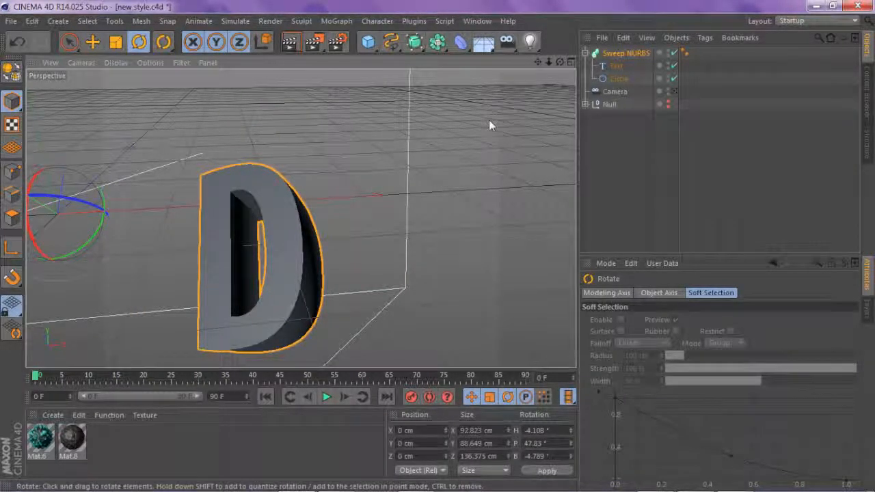
key(ctrl+z)
Step: Examine the swept D and its hierarchy, checking the settings of the Text and Circle child splines
drag(537, 62, 563, 93)
mouse_move(559, 61)
mouse_down()
mouse_move(571, 51)
mouse_move(558, 61)
mouse_up()
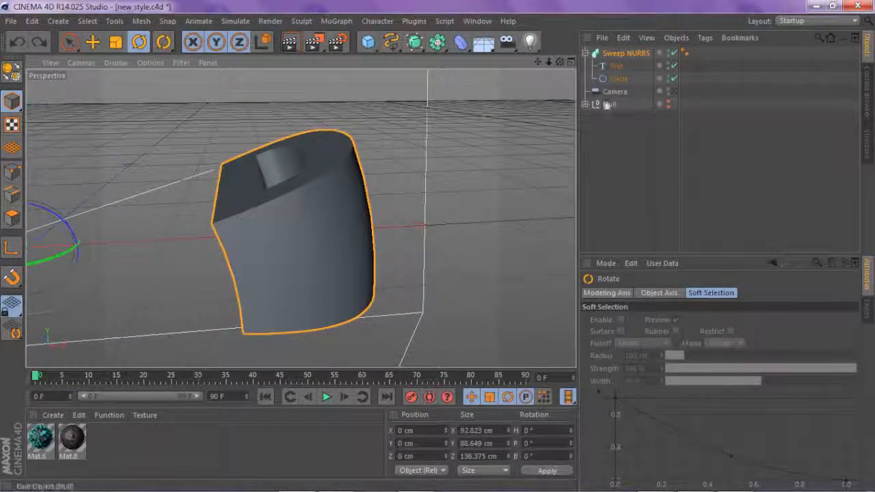
click(585, 54)
click(585, 53)
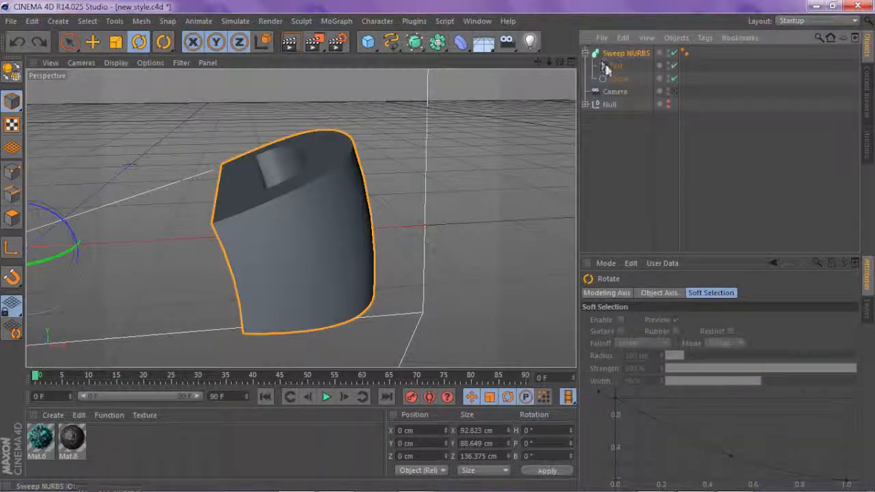
click(609, 66)
click(617, 79)
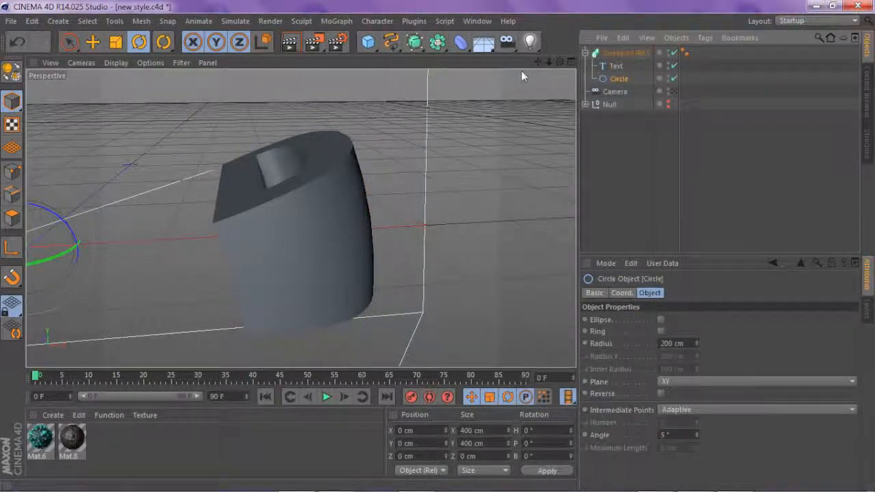
Step: Add a Twist deformer and make it a child of the Sweep NURBS, below the Circle spline
click(465, 47)
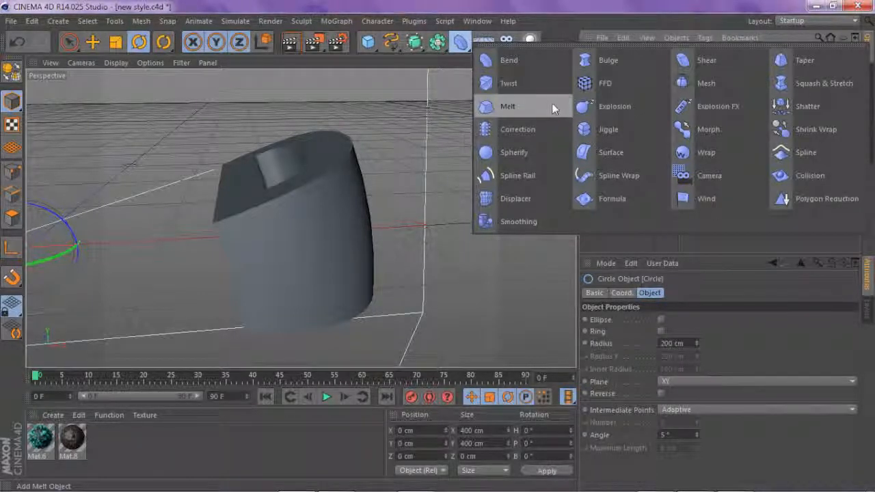
click(519, 83)
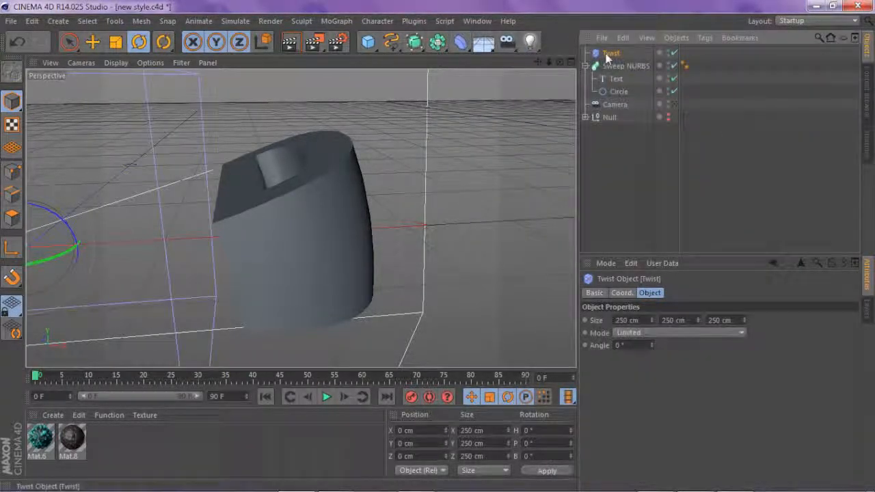
drag(609, 54, 617, 97)
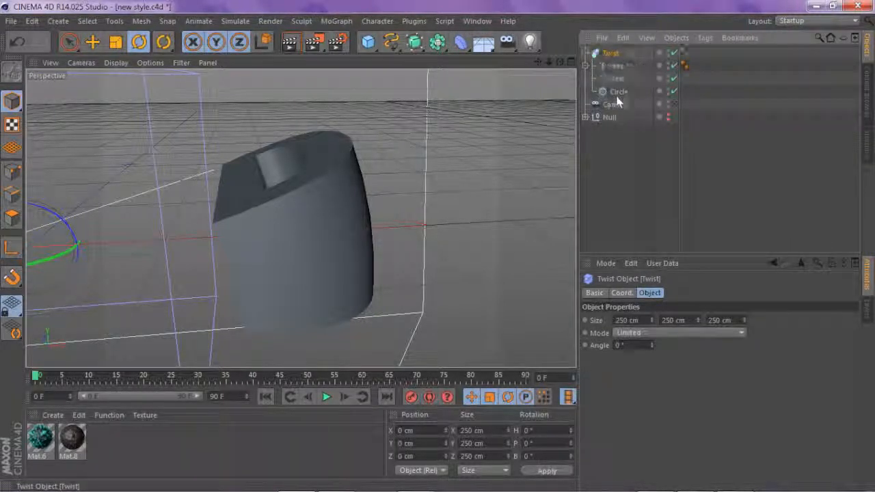
scroll(414, 133, down, 2)
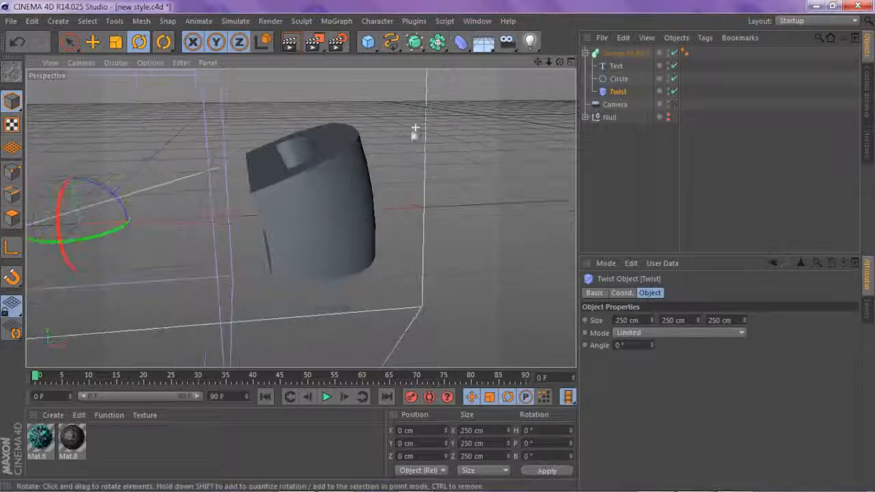
scroll(253, 157, down, 2)
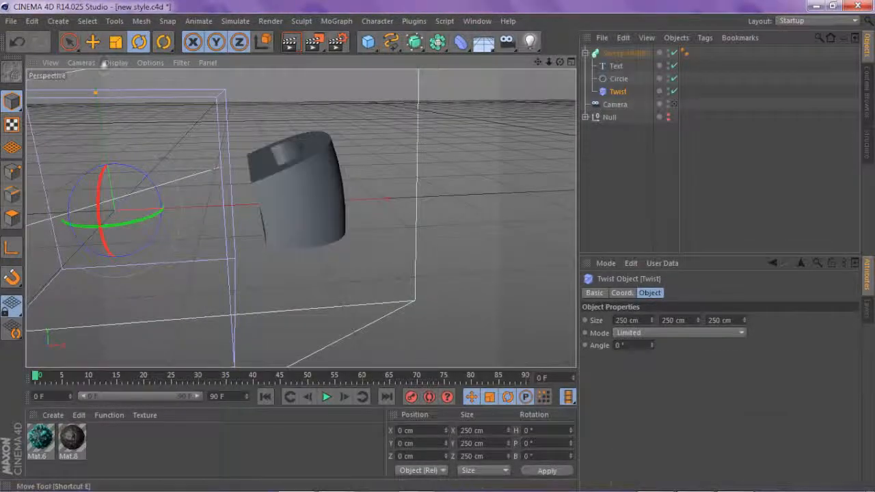
Step: Move the Twist deformer around the D to about X 113, Y 14, Z -11 cm and set its angle to 88°
click(92, 41)
drag(160, 171, 256, 160)
drag(559, 62, 547, 45)
drag(381, 123, 394, 121)
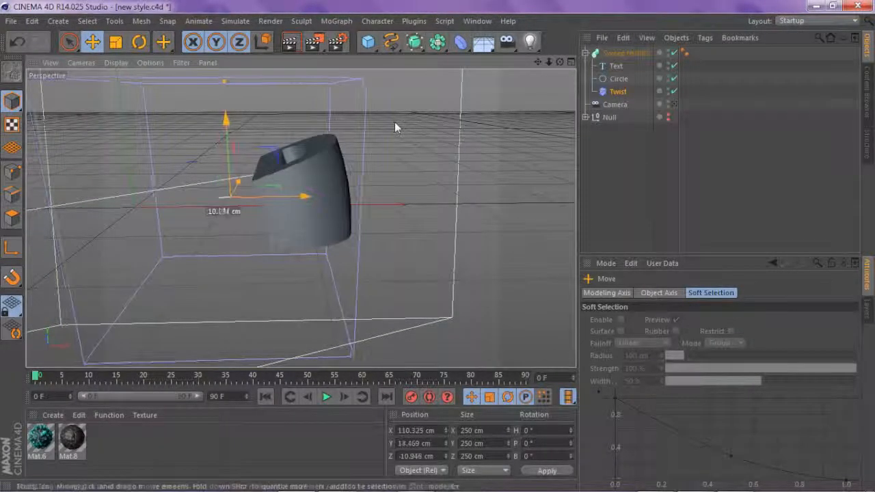
click(618, 92)
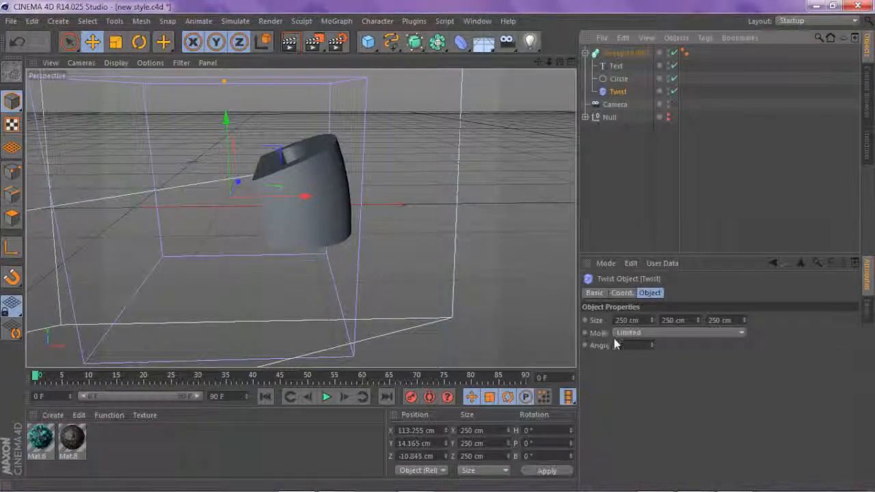
drag(650, 345, 697, 345)
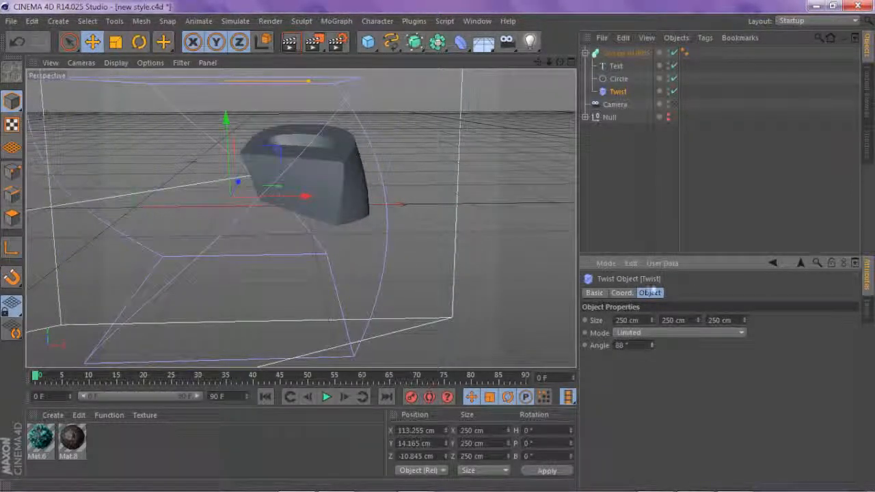
Step: Try rotating the twisted Sweep NURBS to a heading of about -36° and inspect the shape
click(586, 54)
click(597, 55)
click(138, 41)
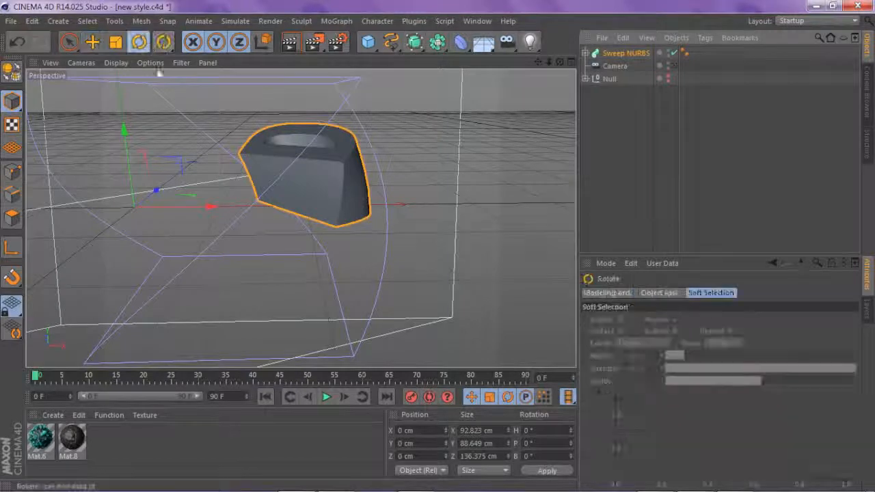
drag(157, 218, 126, 225)
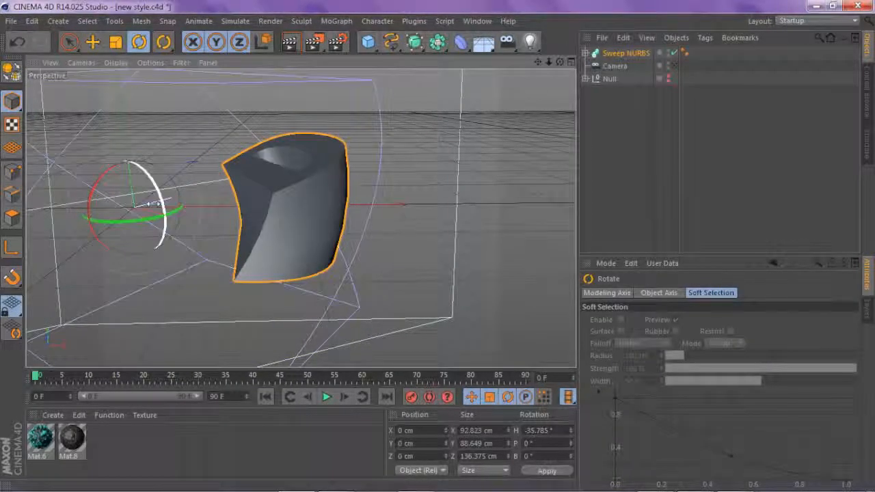
drag(559, 62, 558, 62)
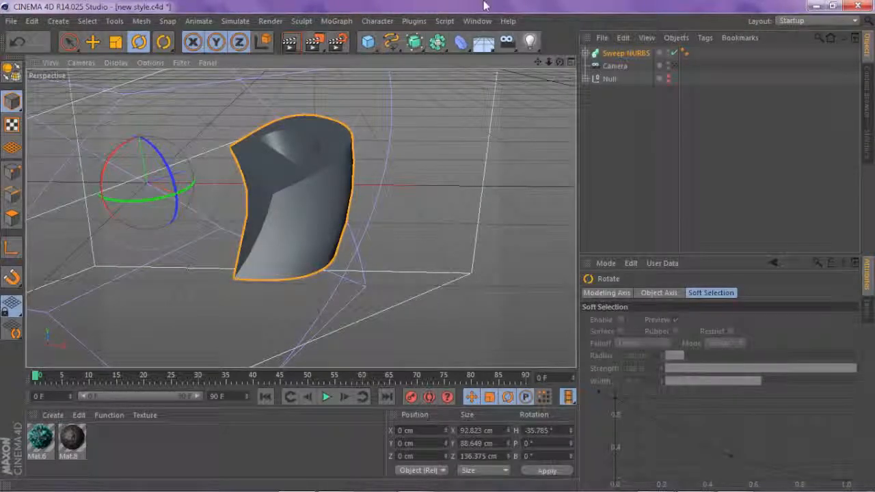
drag(566, 64, 564, 65)
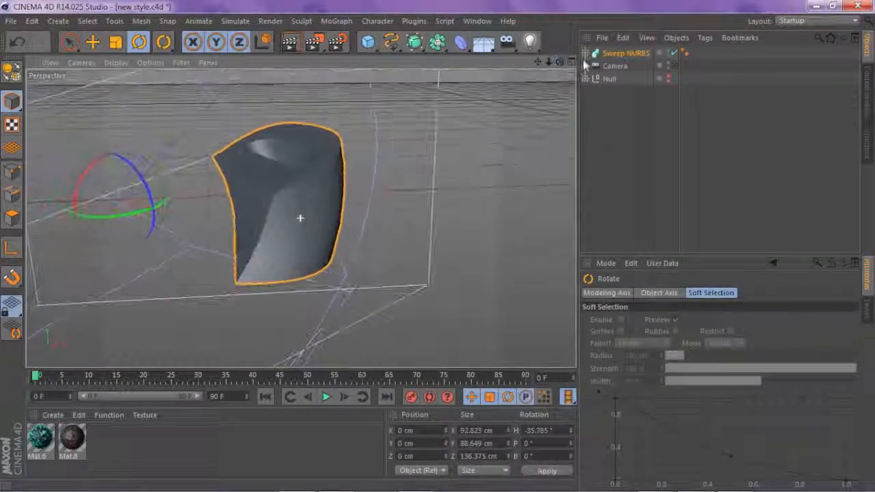
Step: Undo the Sweep NURBS rotation and delete the Twist deformer
click(585, 53)
key(ctrl+z)
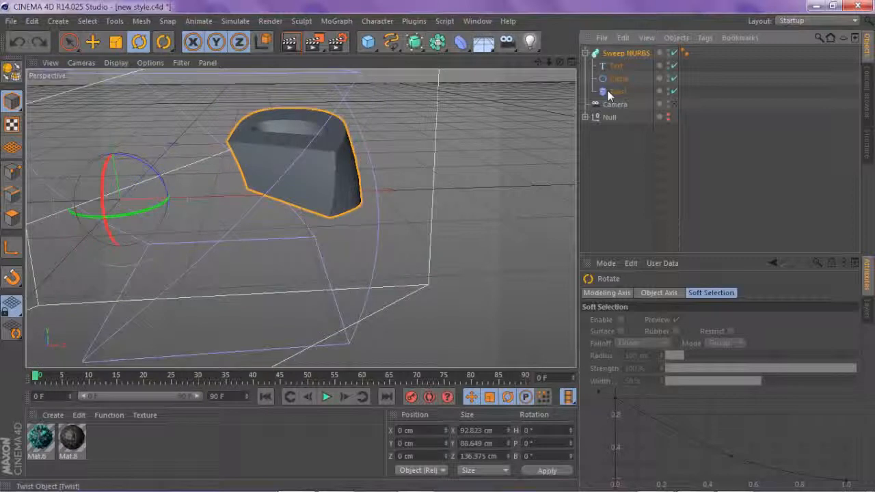
click(613, 93)
key(Delete)
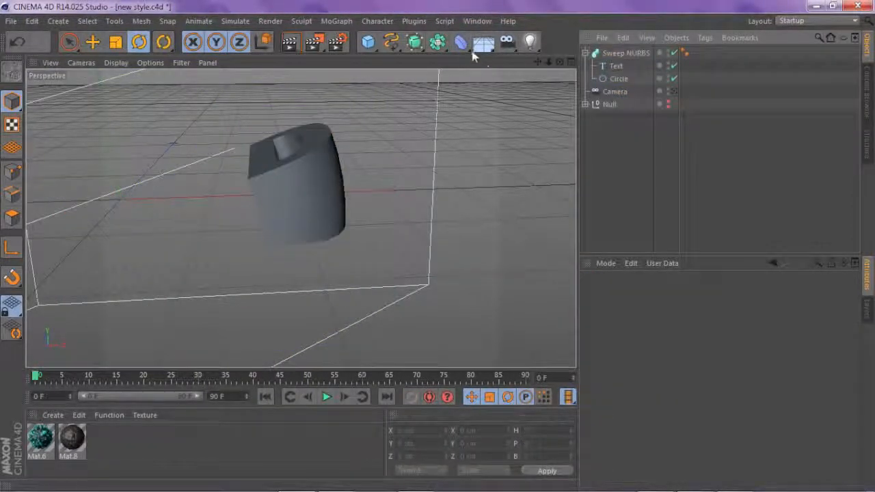
Step: Add a Melt deformer as a child of the Sweep NURBS below the Circle spline and adjust its Strength
click(460, 42)
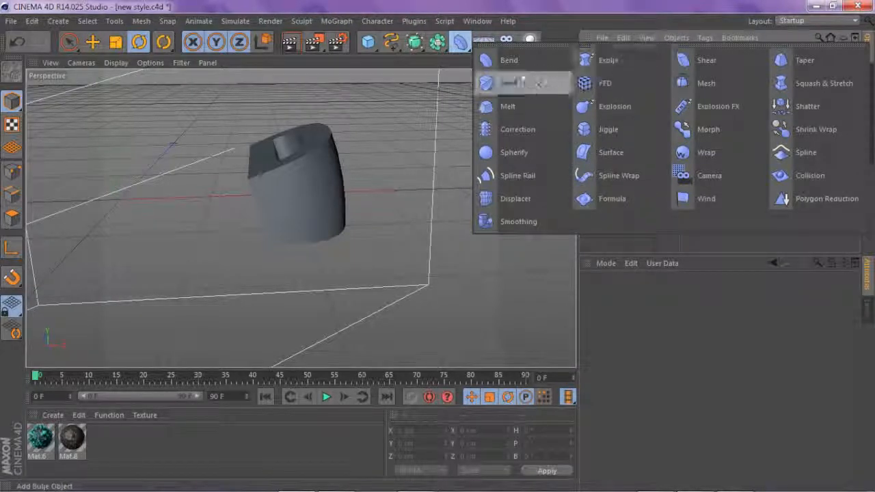
click(510, 105)
drag(606, 55, 609, 93)
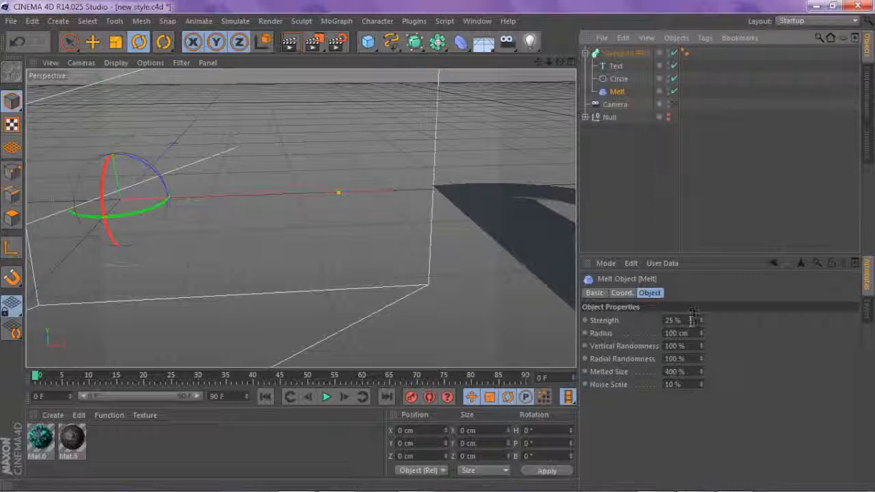
drag(702, 322, 702, 332)
Step: Undo the Melt deformer's strength change and nesting, and delete the deformer
drag(538, 61, 300, 218)
key(ctrl+z)
key(ctrl+z)
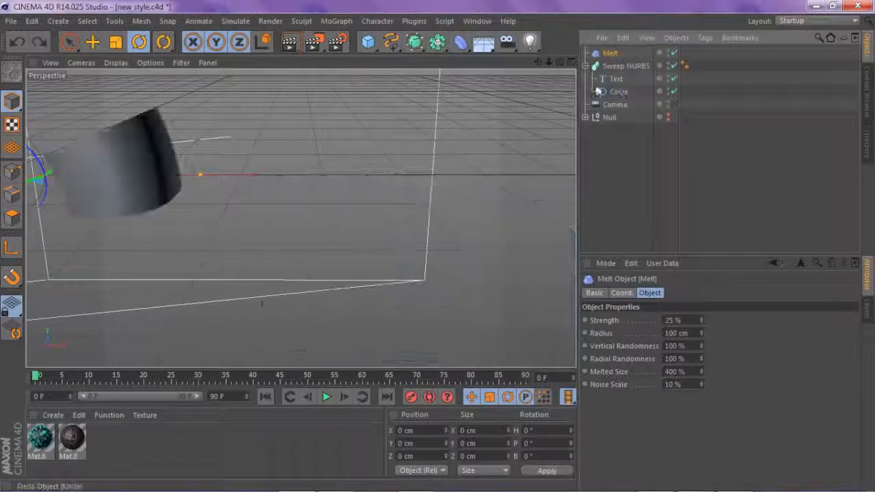
drag(538, 63, 301, 219)
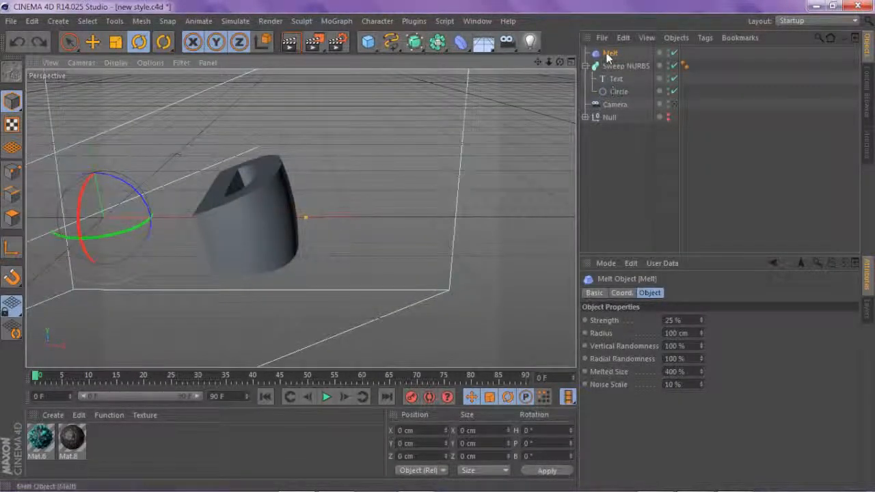
key(Delete)
Step: Select the Sweep NURBS and examine the plain swept letter D from different angles, leaving nothing selected
click(458, 42)
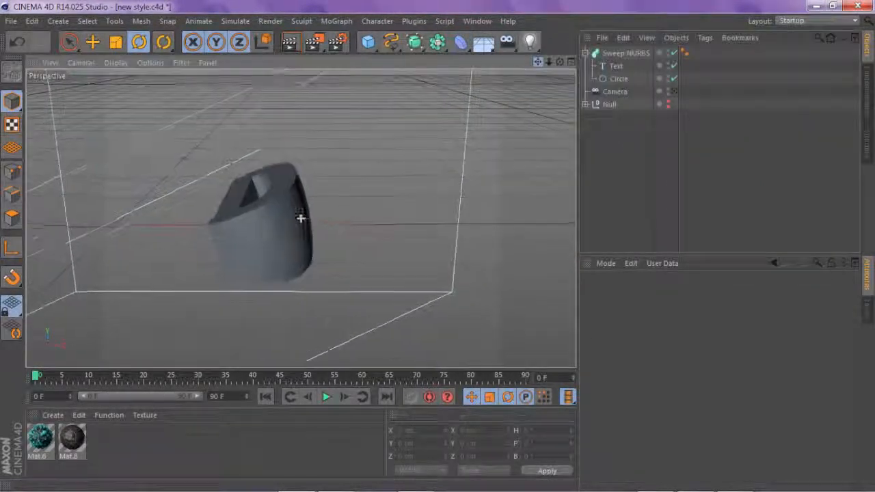
alt+middle_drag(300, 218, 341, 209)
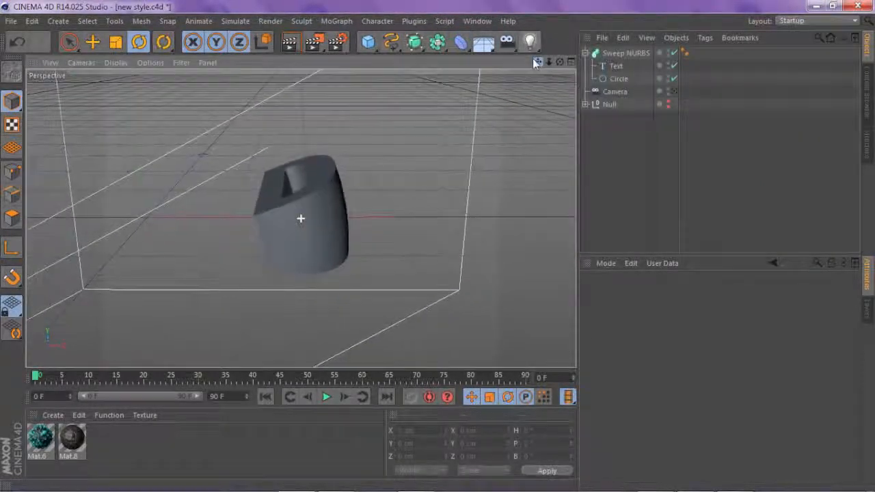
click(585, 53)
click(594, 53)
drag(549, 62, 759, 95)
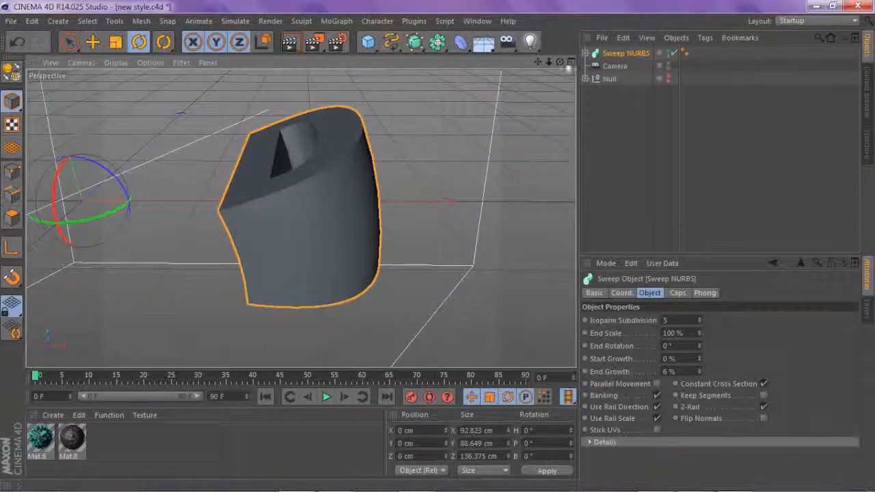
alt+drag(301, 218, 300, 217)
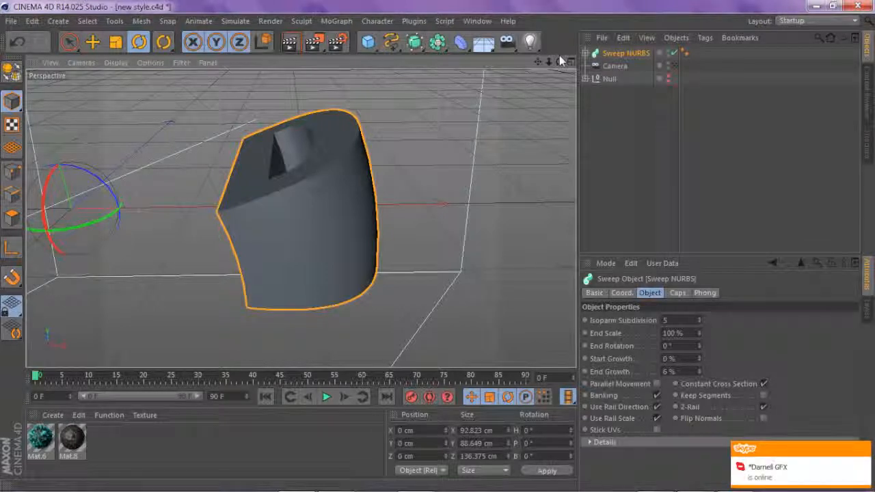
click(864, 450)
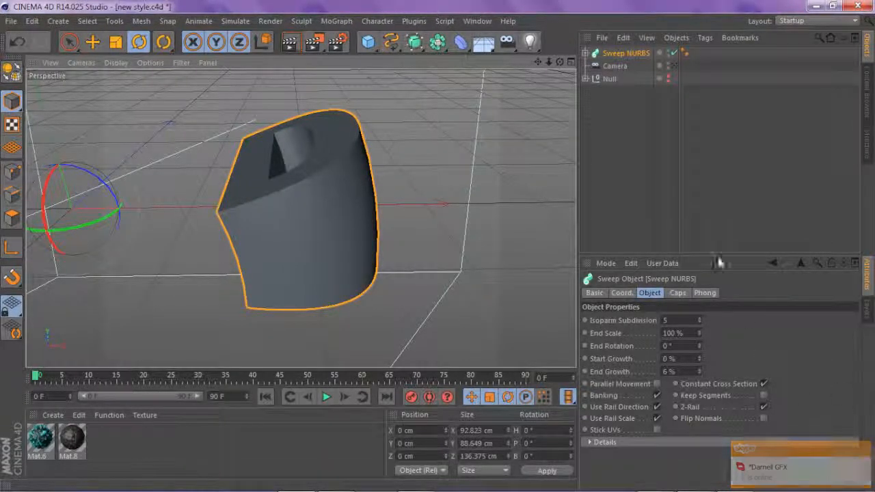
click(623, 147)
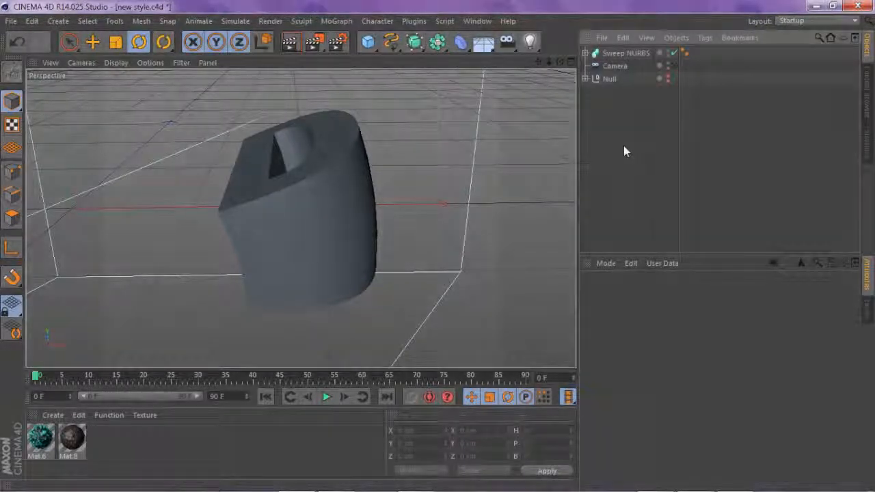
drag(559, 62, 547, 43)
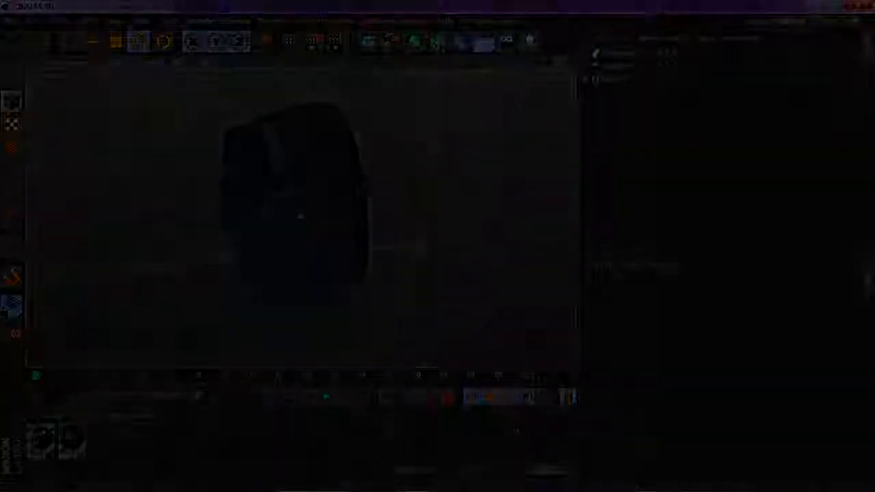